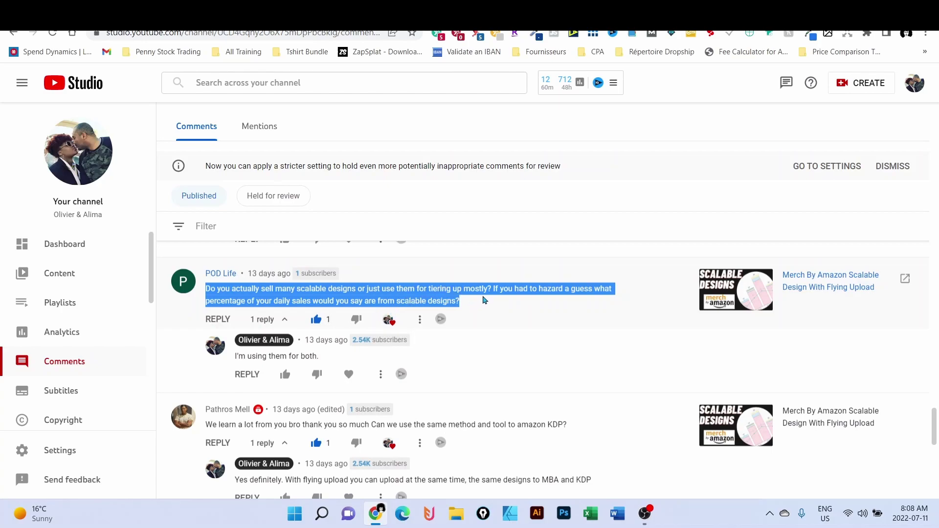
Switch from YouTube Studio comments to the Amazon Merch on Demand dashboard tab
key(ctrl+Tab)
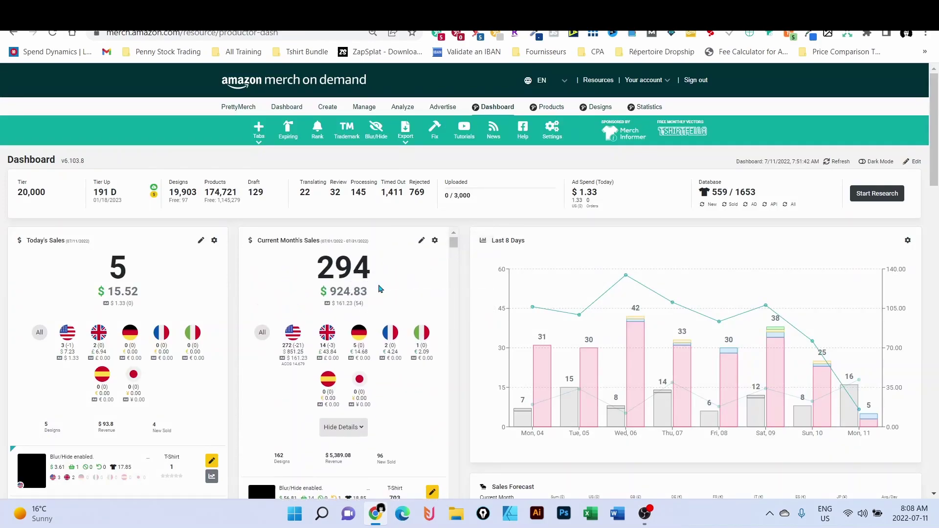
Look over the Merch dashboard's 294 sales and $924.83 figures, then go to Merch Informer Tutorials
scroll(421, 306, down, 1)
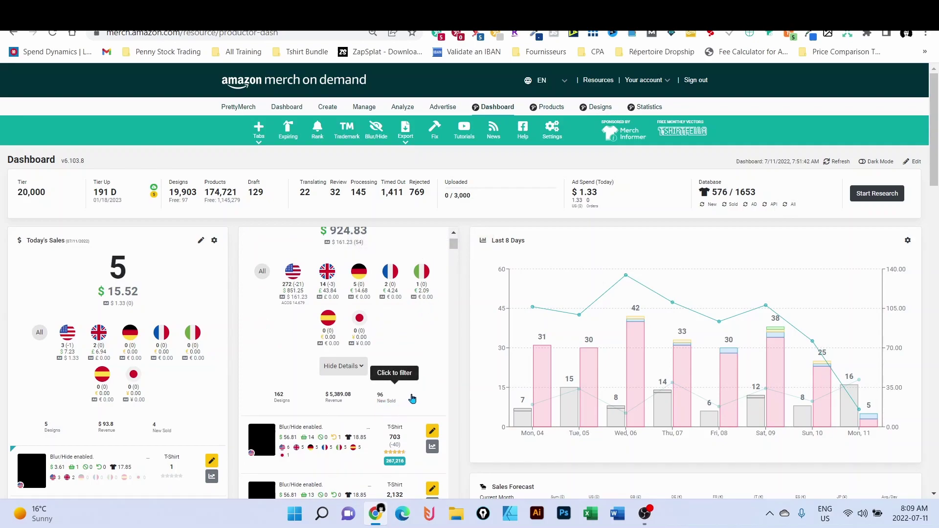
scroll(416, 392, down, 8)
scroll(231, 349, down, 3)
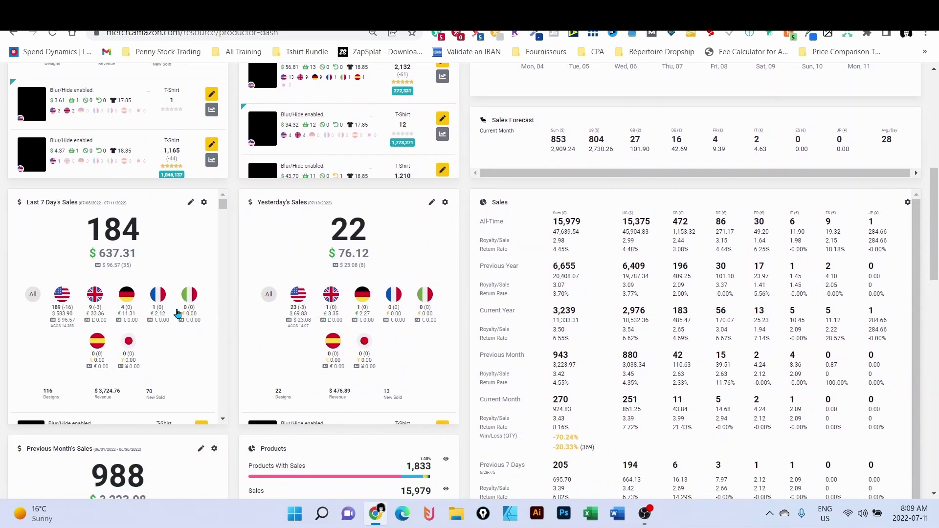
scroll(179, 390, down, 6)
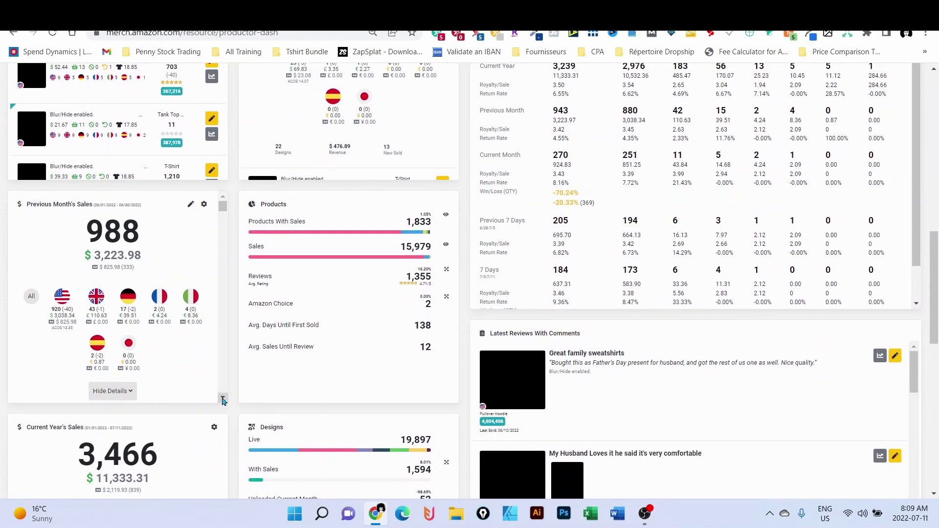
scroll(224, 401, down, 2)
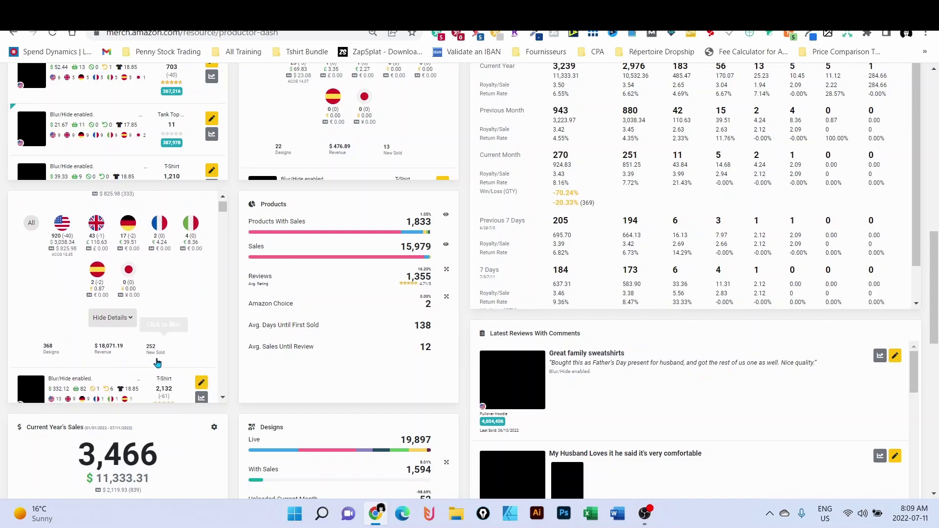
scroll(259, 326, up, 8)
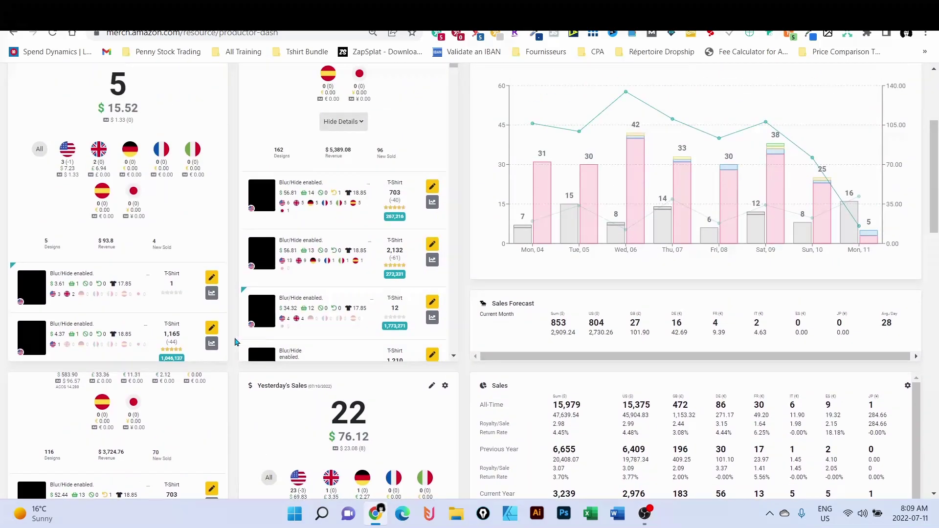
scroll(235, 341, up, 3)
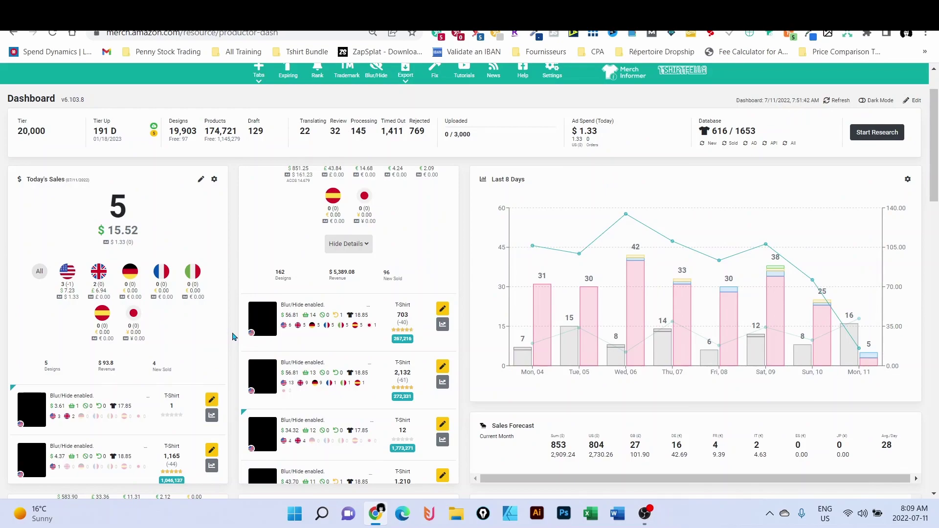
scroll(233, 337, up, 2)
scroll(295, 343, up, 3)
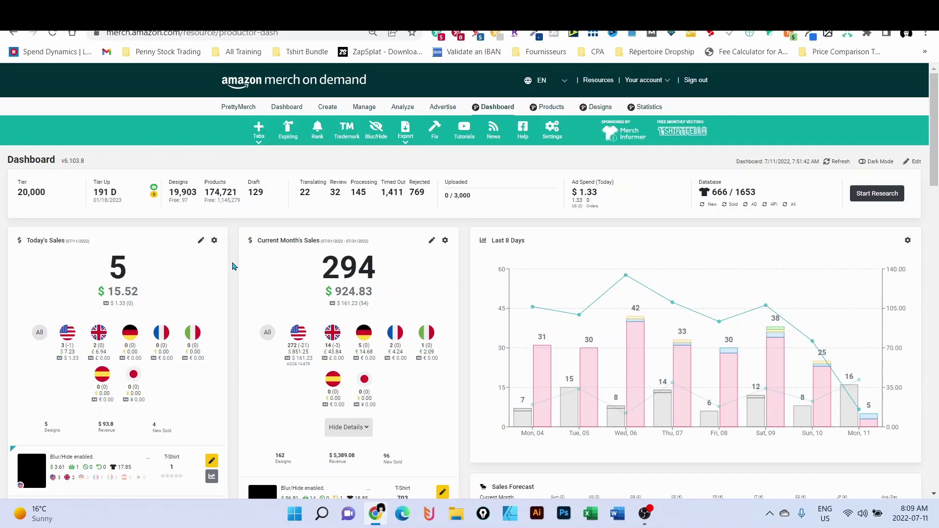
key(ctrl+Tab)
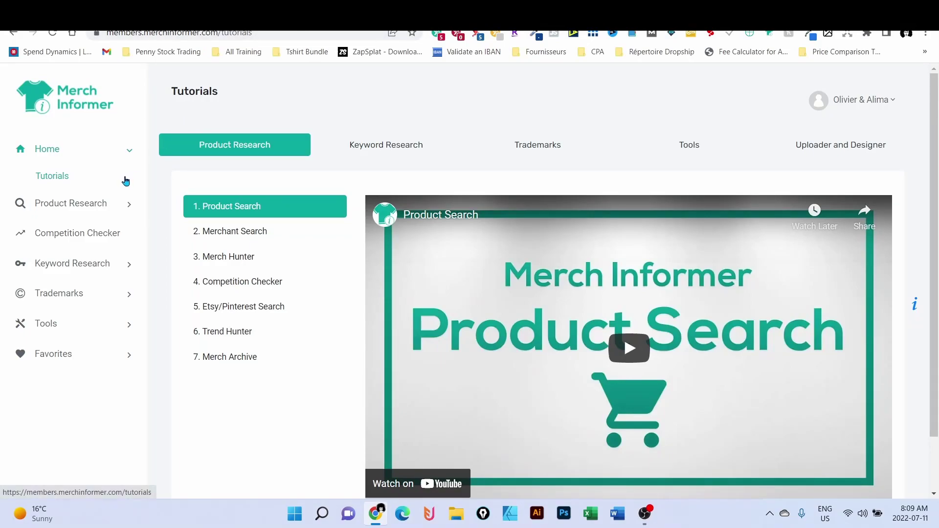
Search Trend Tracker for Three months of shirts with 100 000 - 200 000 average BSR
click(128, 206)
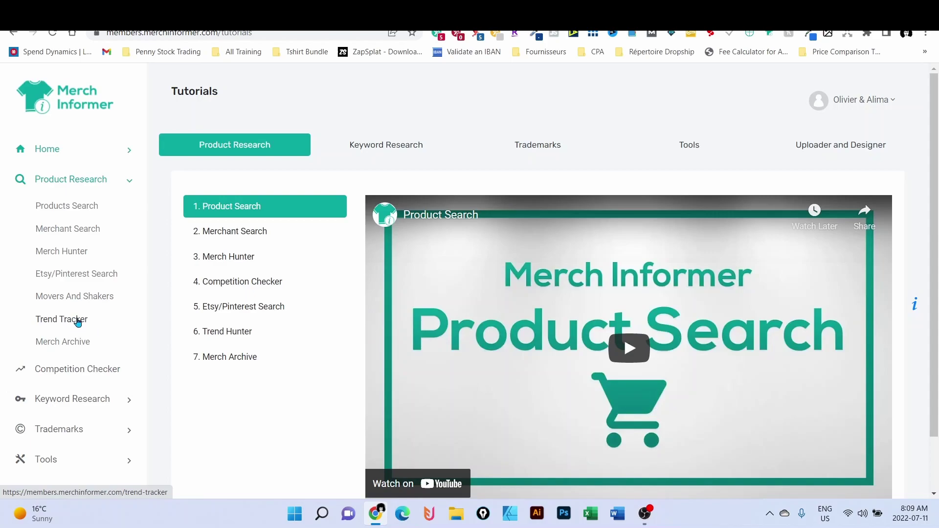
click(81, 322)
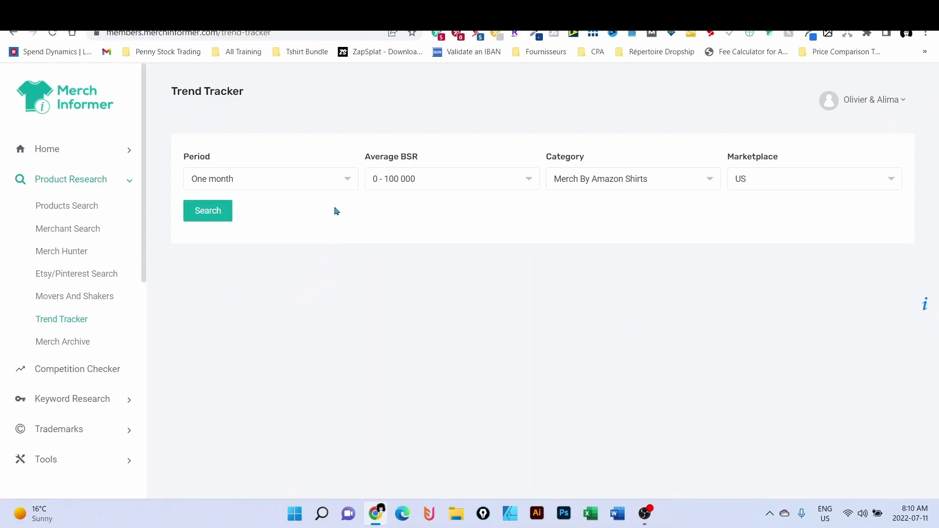
click(346, 179)
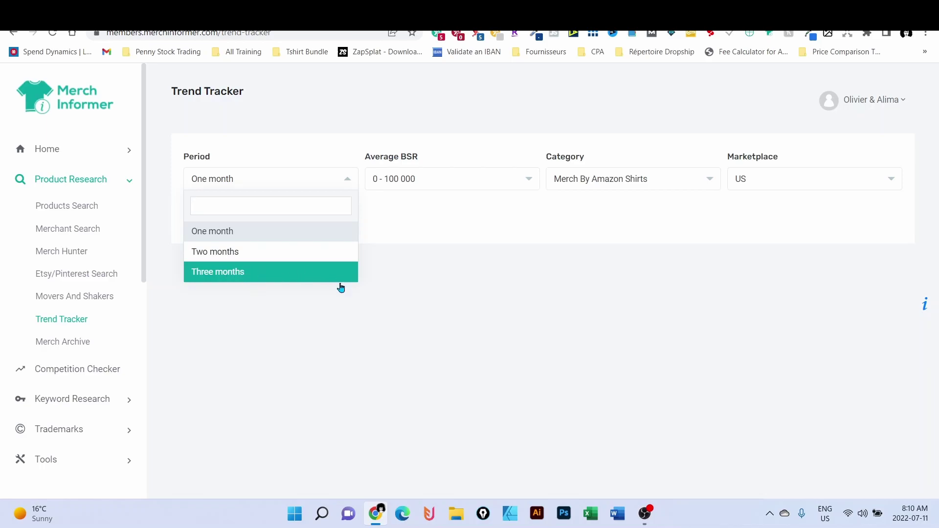
click(233, 274)
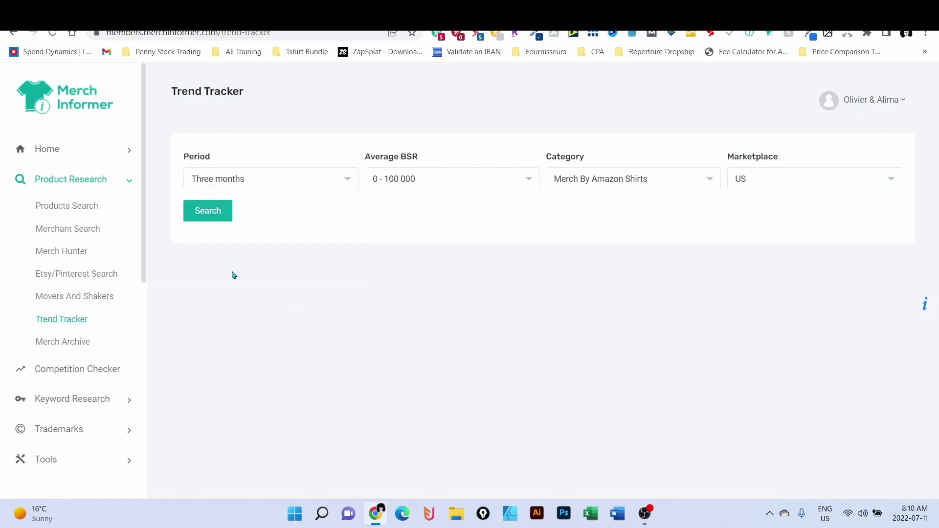
click(447, 180)
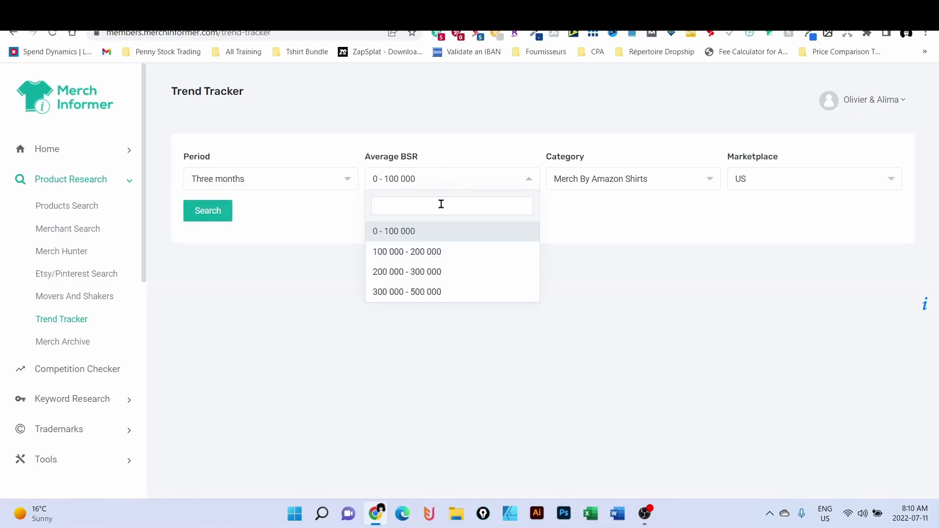
click(444, 252)
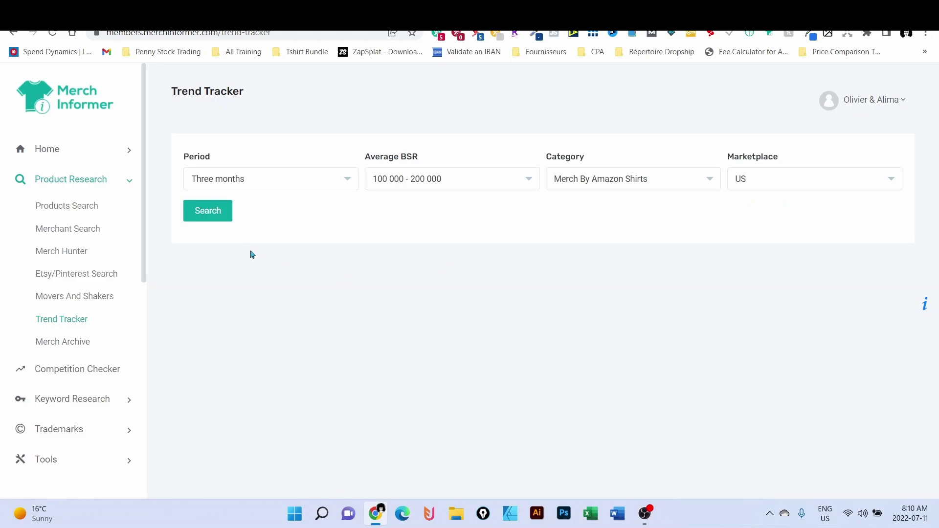
click(211, 214)
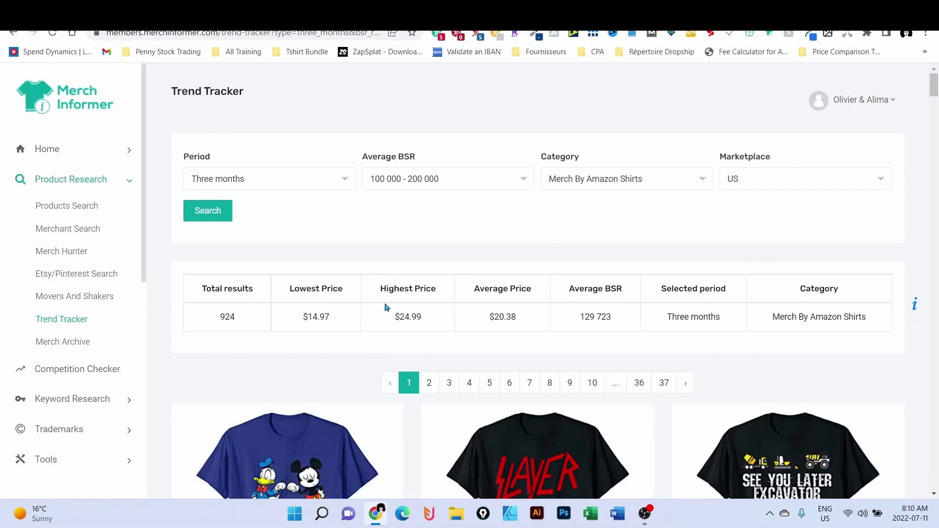
Jump to page 36 of the 924 Trend Tracker results and view its shirts
click(640, 384)
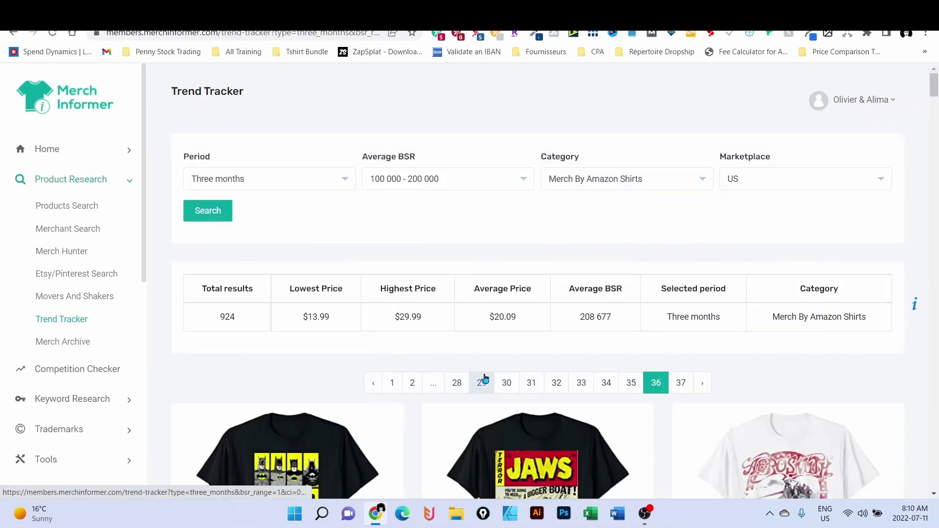
scroll(485, 378, down, 2)
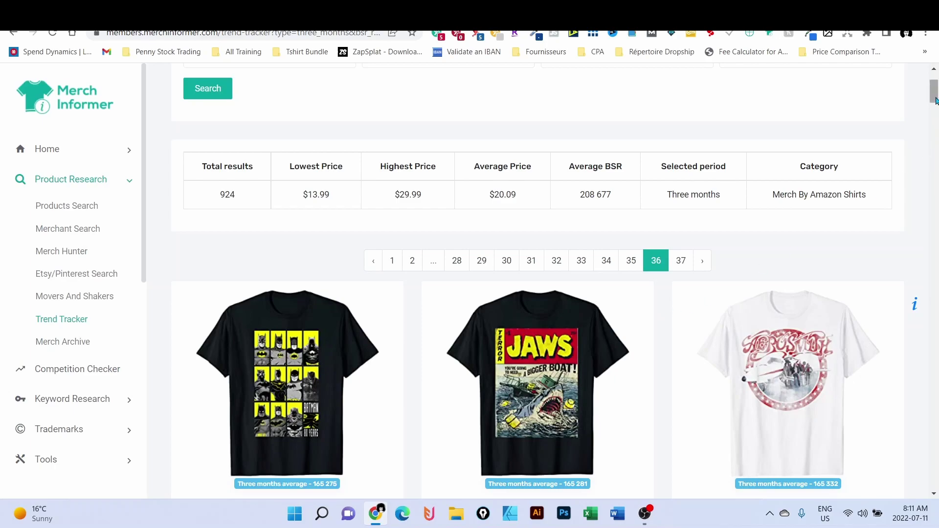
Review page 36 shirts like 'Just a Girl who loves Axolotls' and their rank/price charts
scroll(654, 337, down, 5)
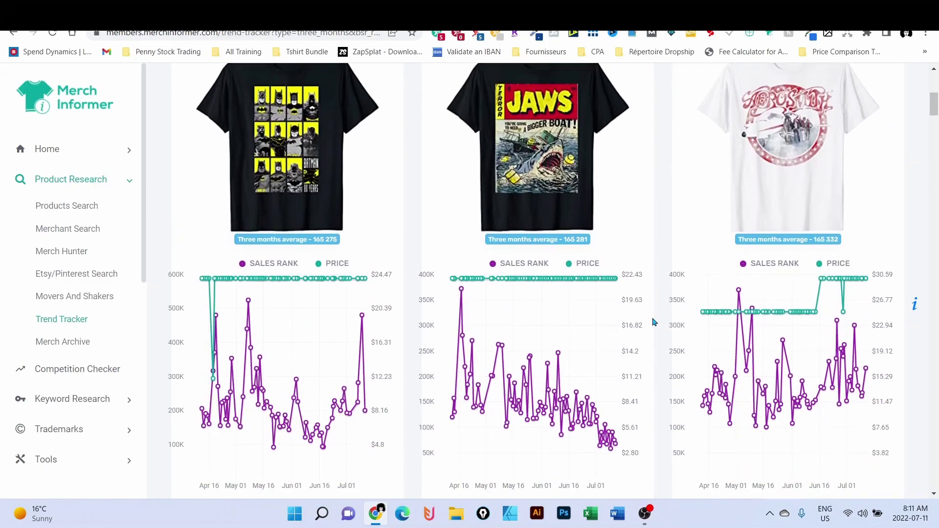
scroll(655, 313, down, 15)
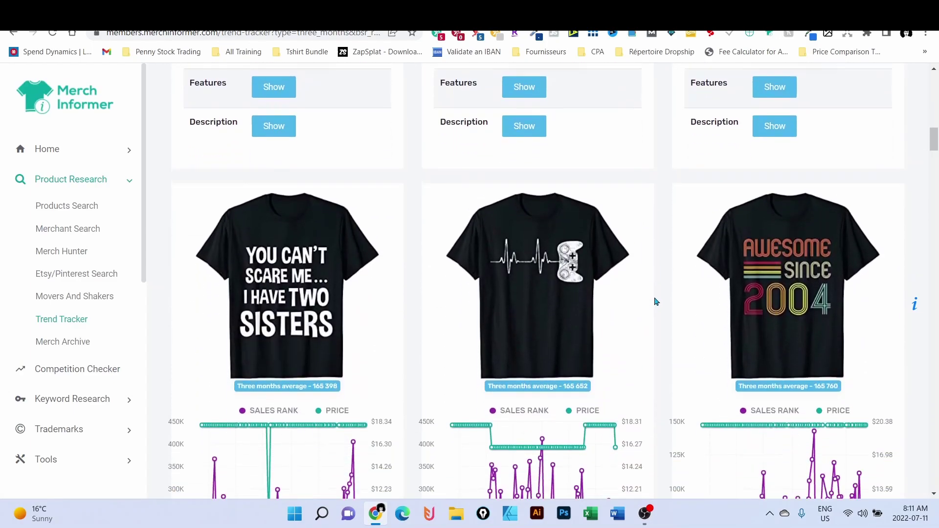
scroll(656, 302, down, 1)
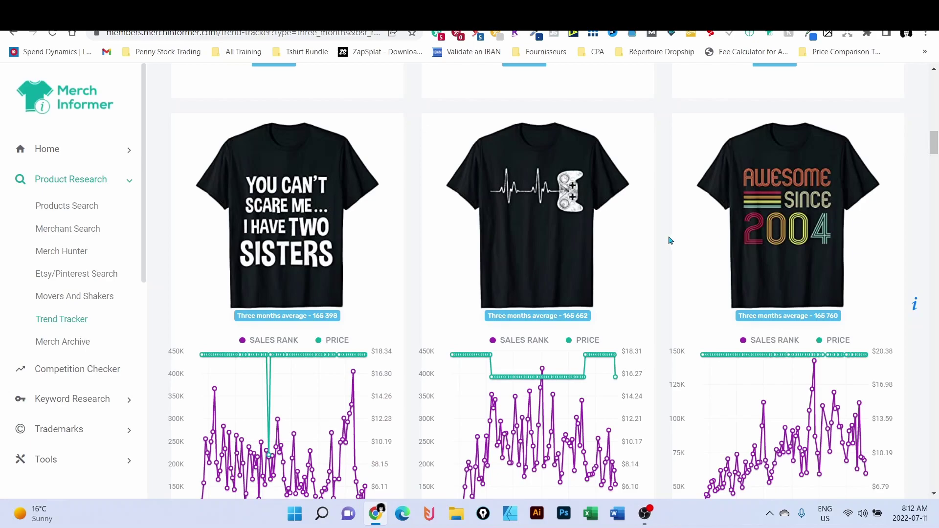
scroll(670, 240, down, 10)
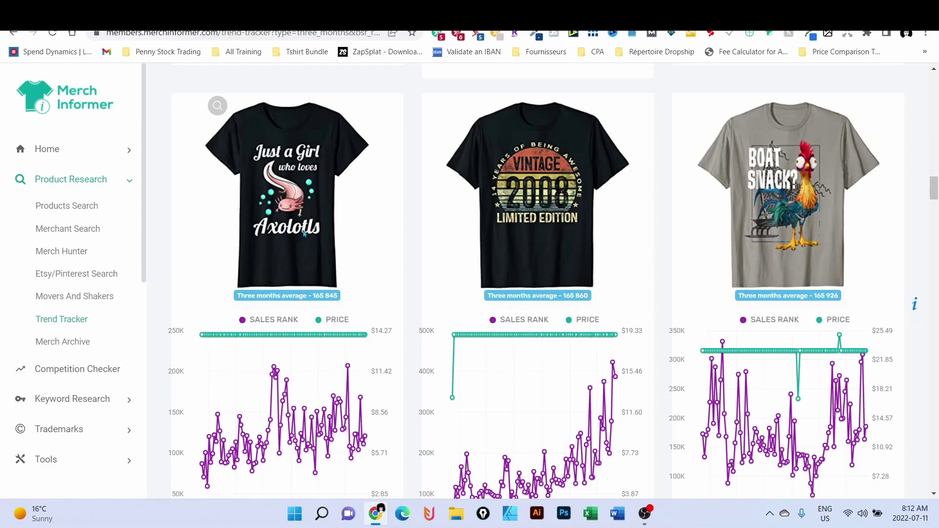
Browse page 36 down to the final 'Not A Hugger' cactus shirt at 166 668 BSR
scroll(457, 264, down, 1)
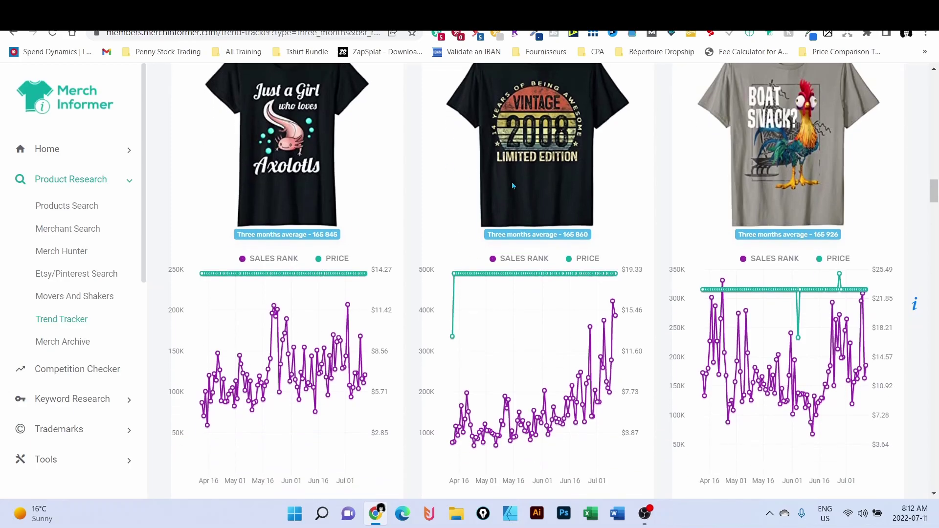
scroll(501, 220, down, 8)
scroll(504, 286, up, 1)
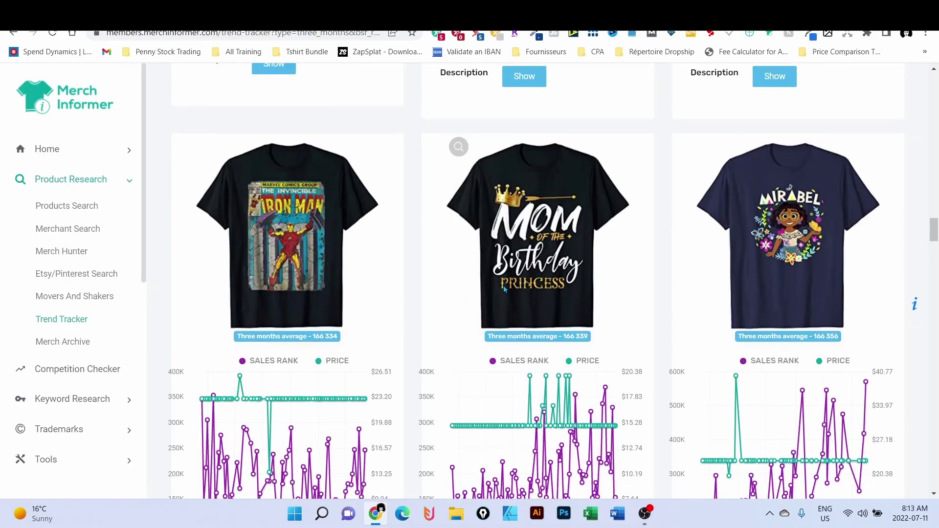
scroll(528, 244, down, 1)
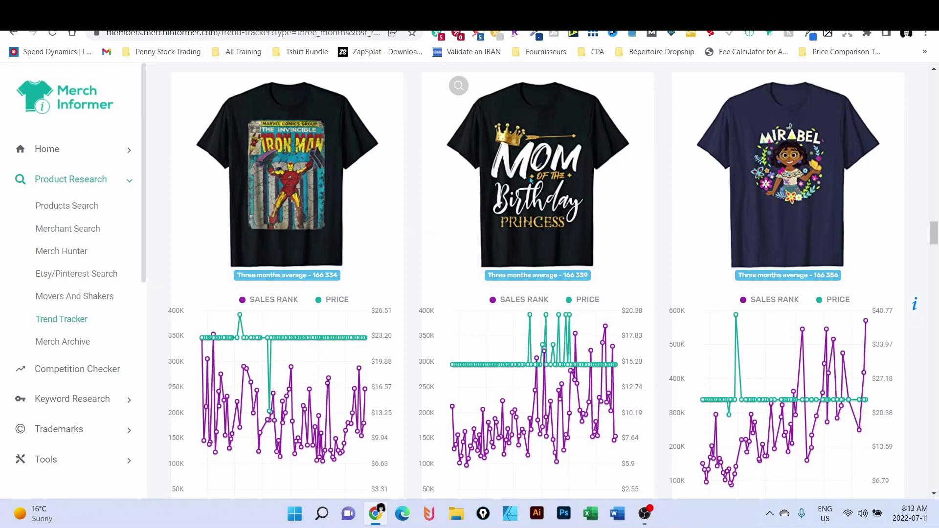
scroll(445, 233, down, 10)
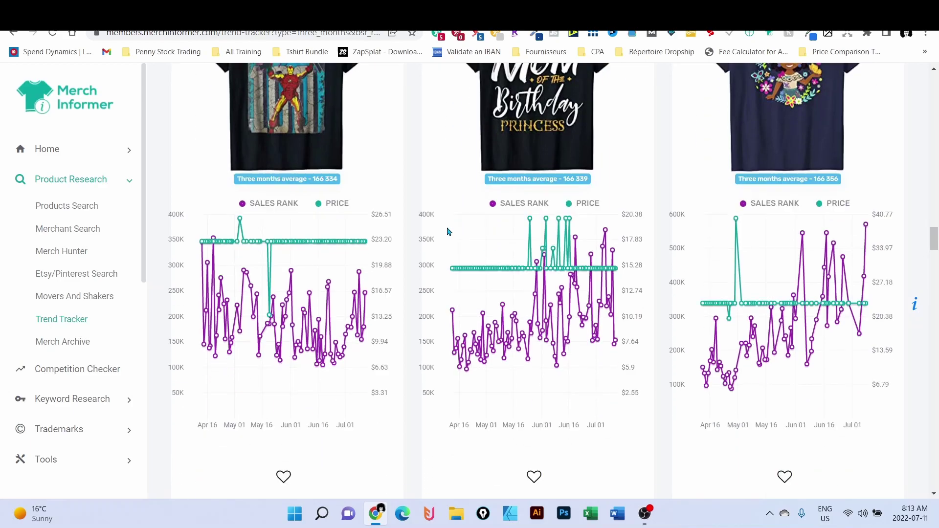
scroll(445, 229, down, 4)
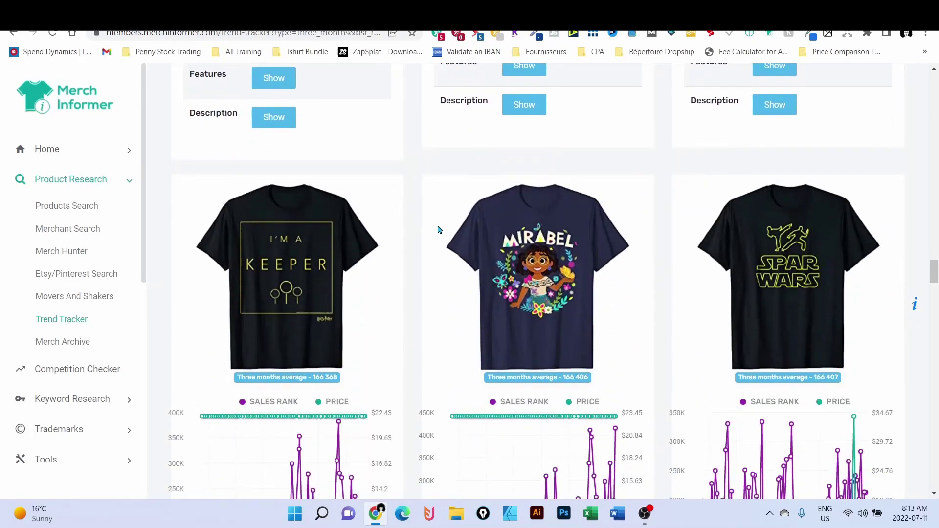
scroll(443, 230, down, 14)
scroll(464, 250, down, 15)
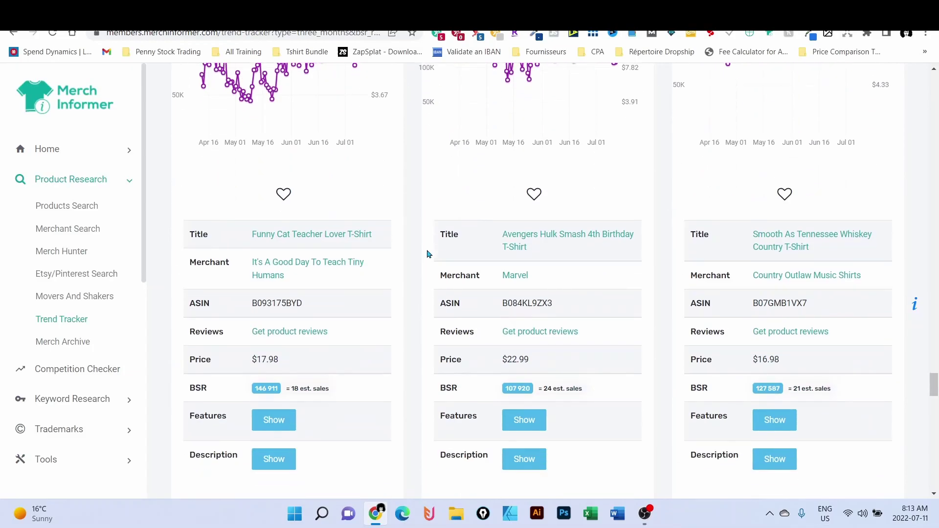
scroll(427, 254, down, 4)
scroll(423, 254, down, 3)
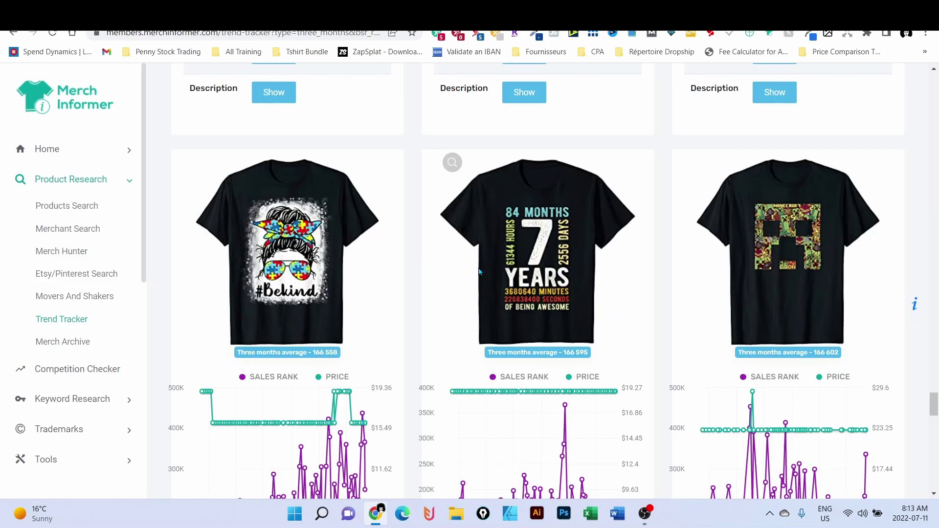
scroll(451, 263, down, 10)
scroll(446, 261, down, 3)
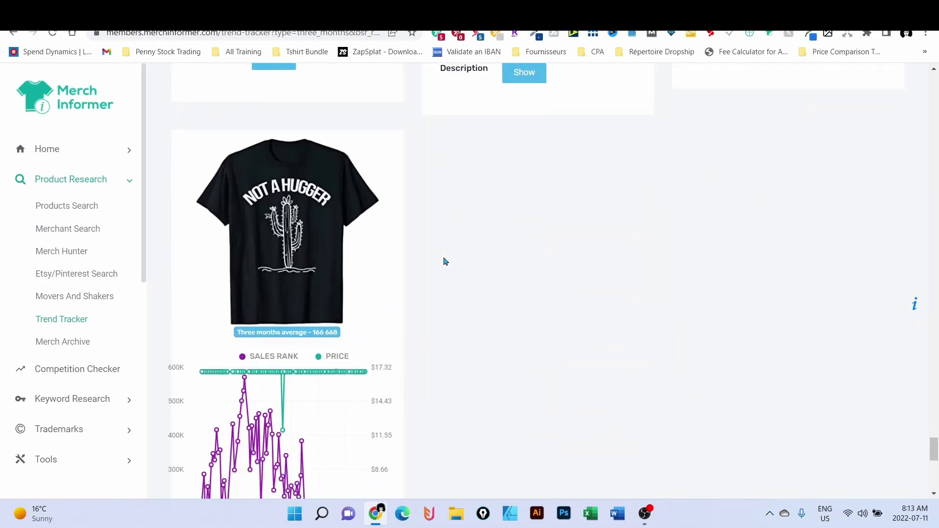
scroll(447, 260, down, 8)
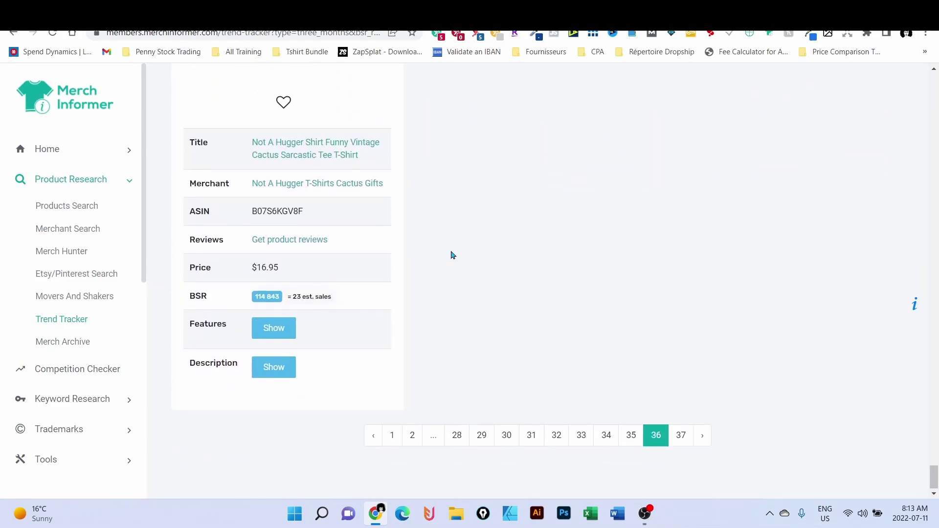
Go to results page 35 and review its birthday, mushroom-frog and dog-paw shirts
click(631, 433)
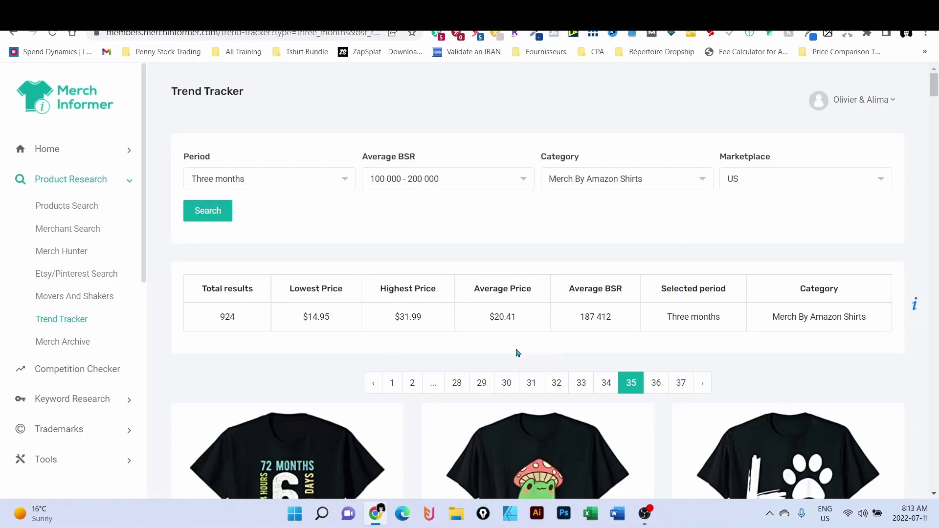
scroll(431, 356, down, 3)
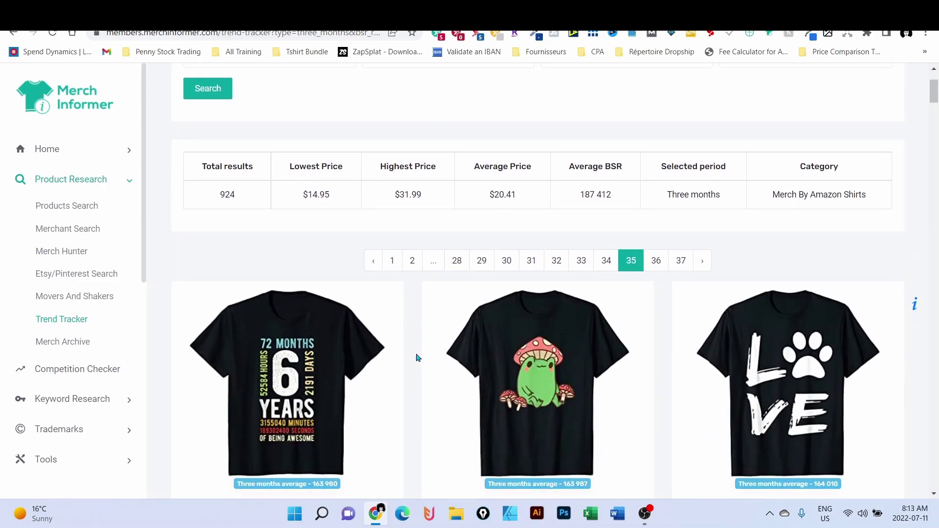
scroll(418, 359, down, 3)
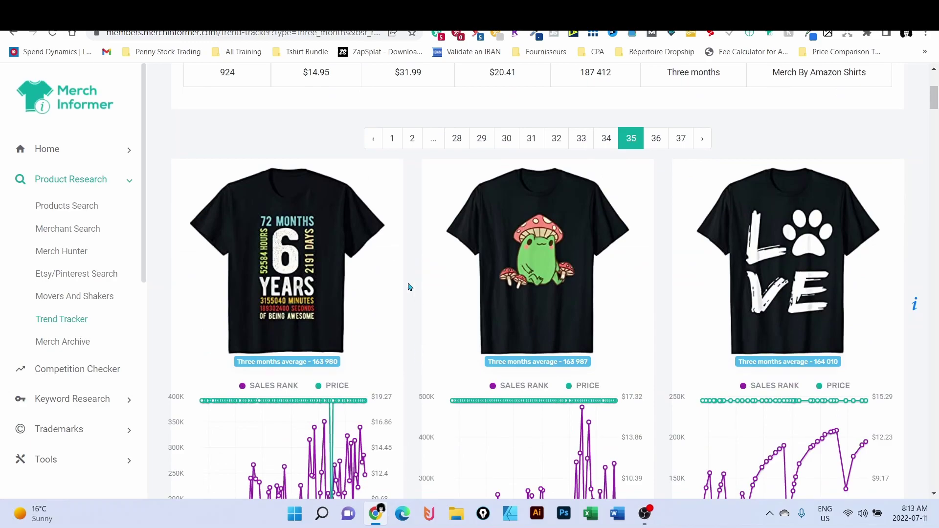
scroll(467, 321, down, 3)
scroll(473, 338, down, 15)
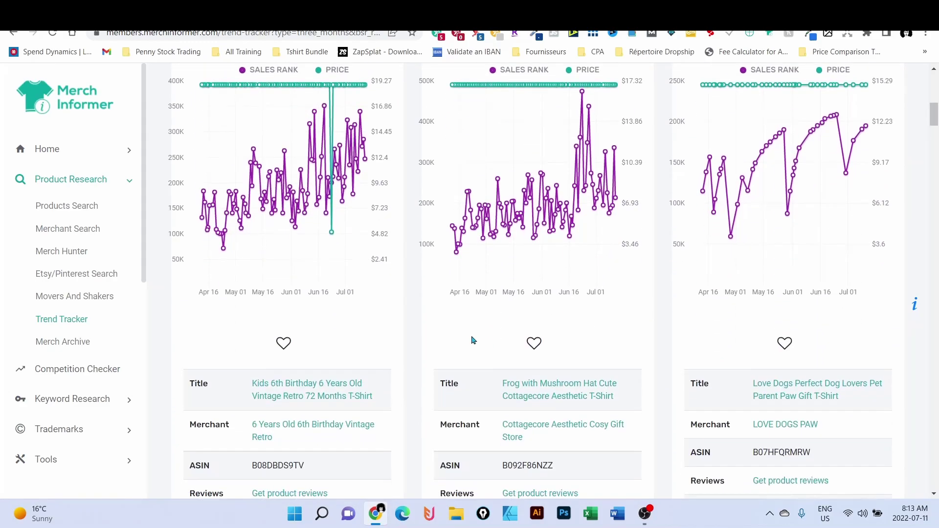